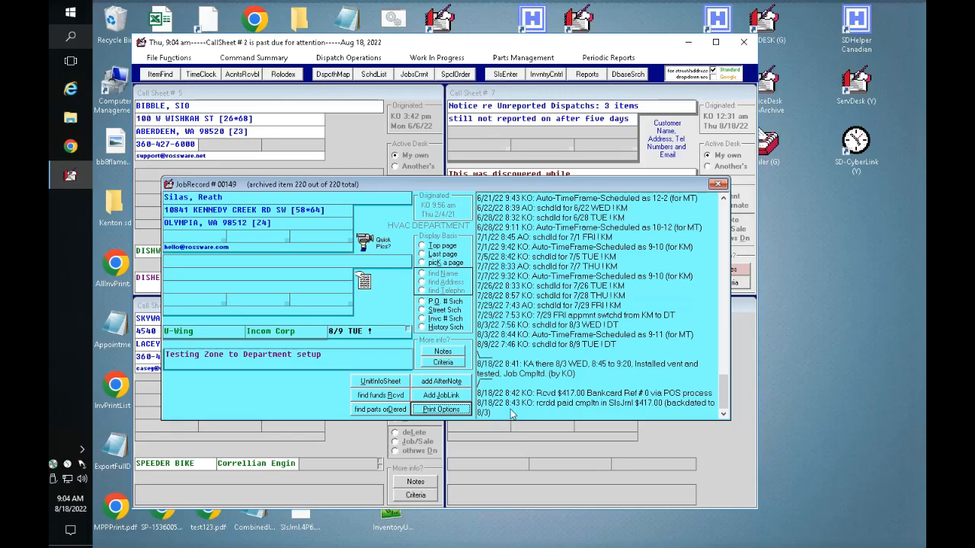
Open the archived job's print options and import new and fresh data into the finished form.
click(451, 410)
click(361, 311)
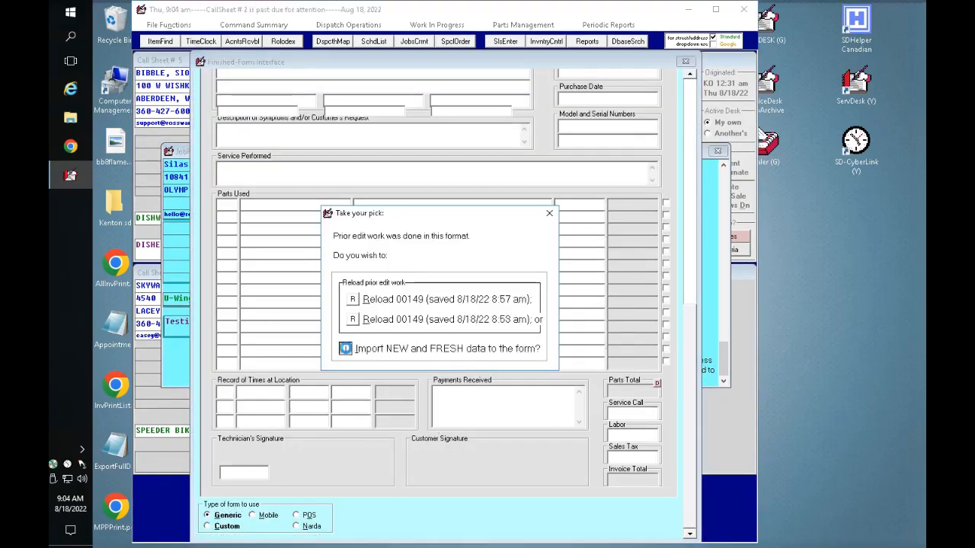
click(346, 348)
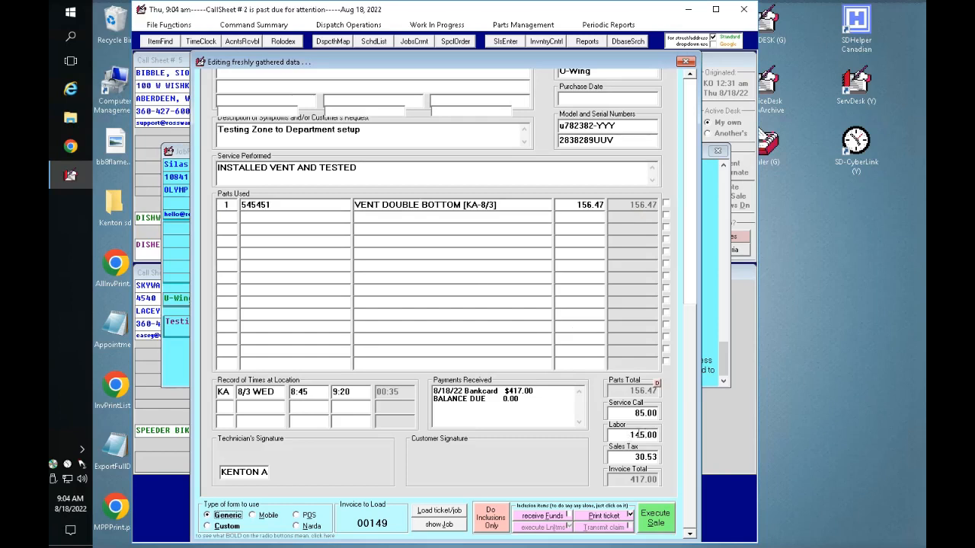
Delete the VENT DOUBLE BOTTOM line item from the parts used on the invoice.
right_click(425, 204)
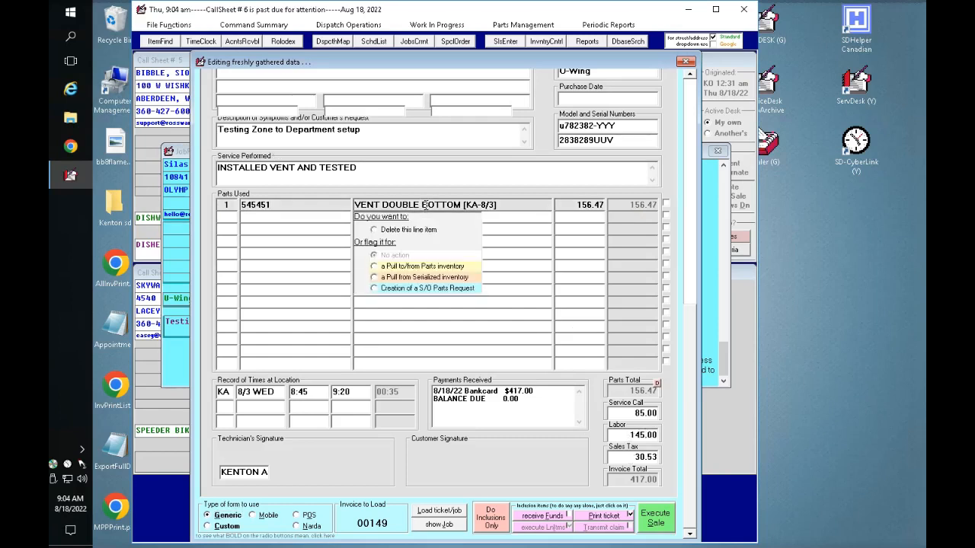
click(397, 236)
click(611, 325)
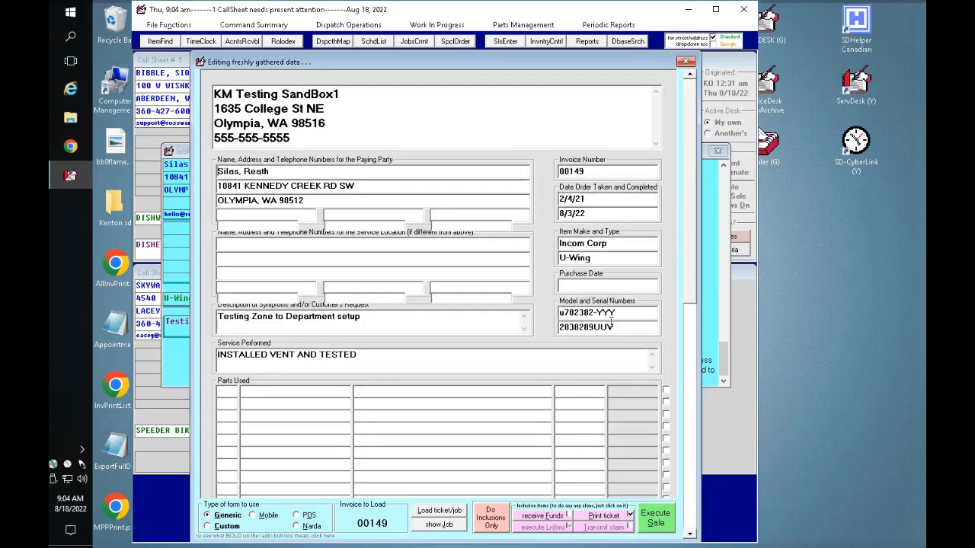
Clear the service call charge and set the labor amount to -145.00.
scroll(596, 394, down, 5)
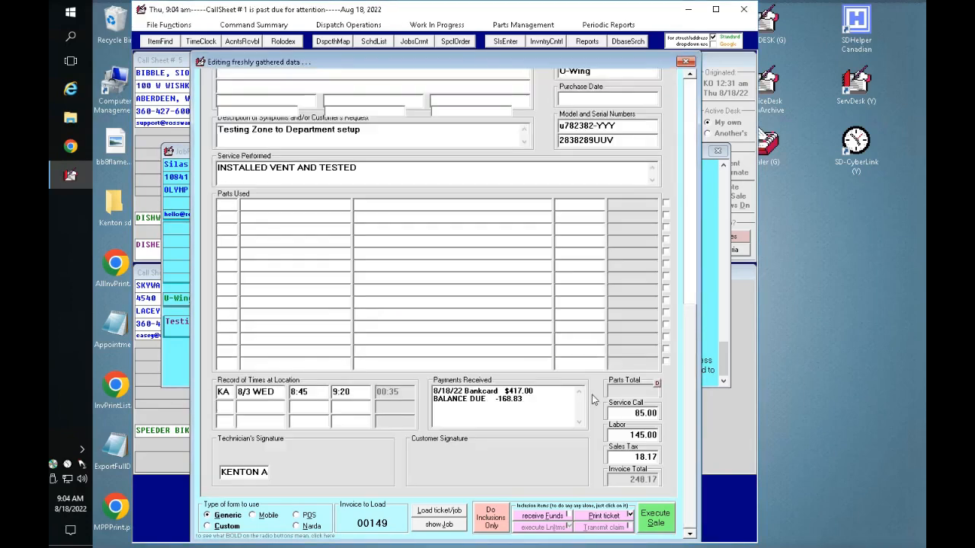
double_click(640, 415)
key(BackSpace)
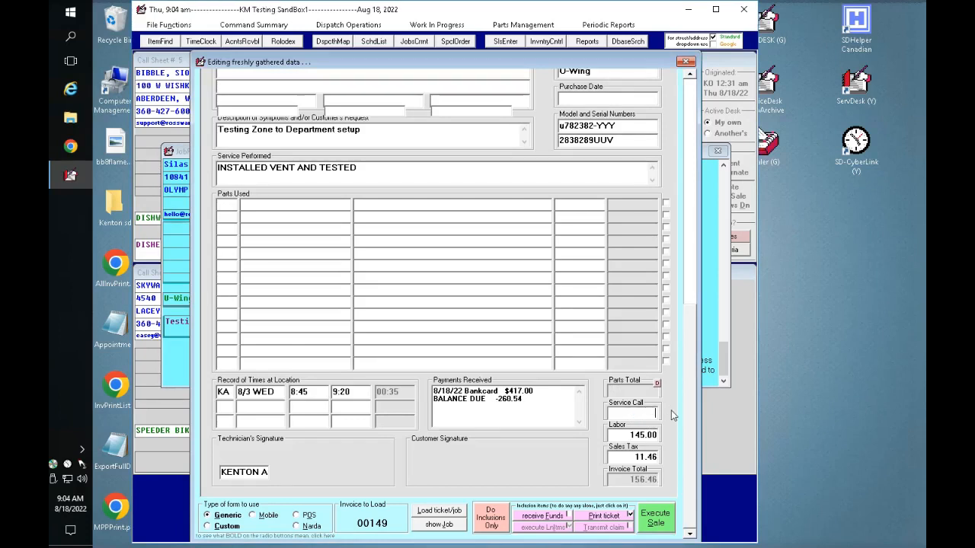
click(620, 433)
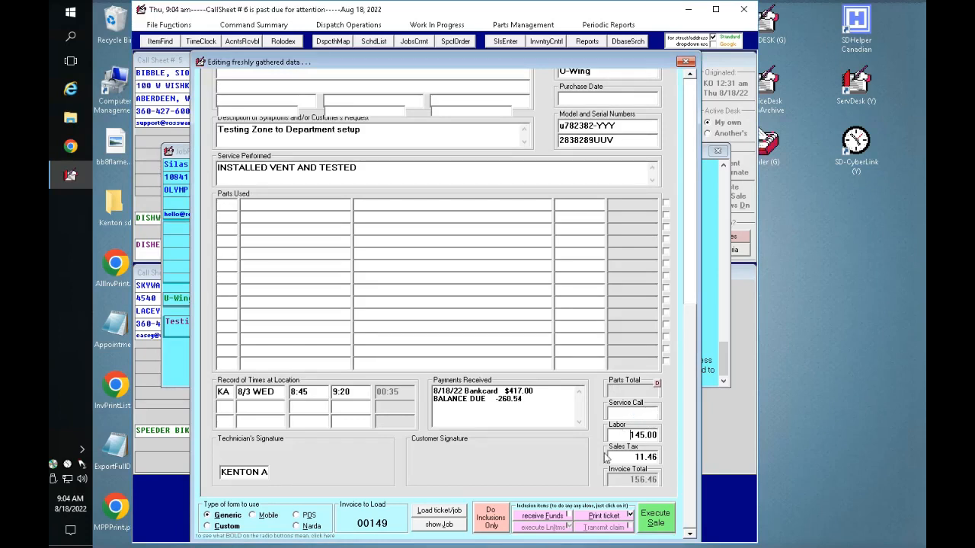
text(-)
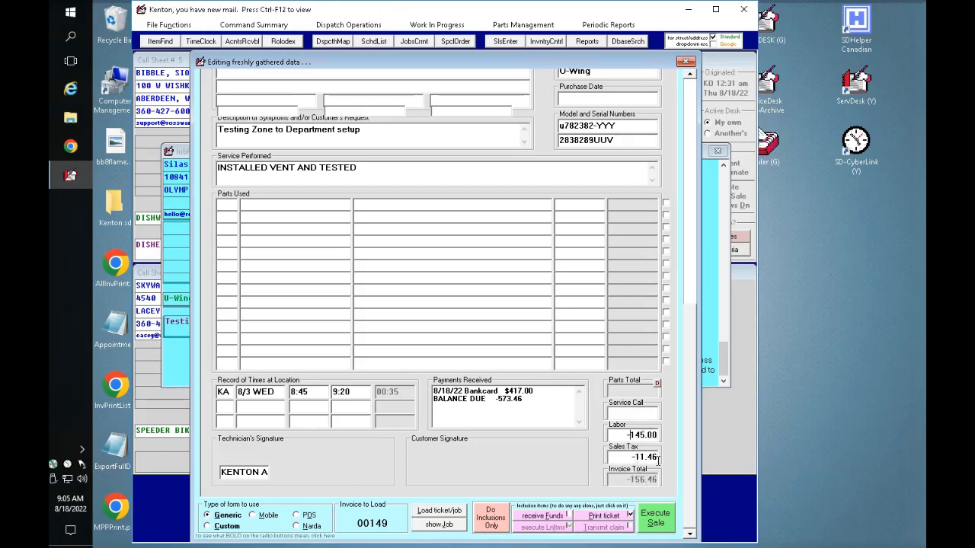
mouse_move(657, 457)
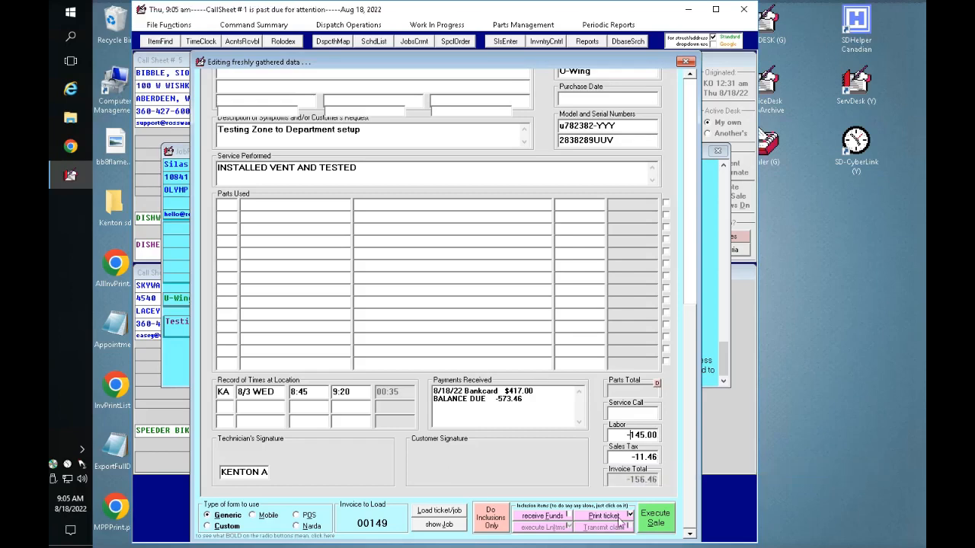
Start a received-funds entry for this invoice in the Journal of Funds and enter "Check # 1120" as the payment form.
click(559, 518)
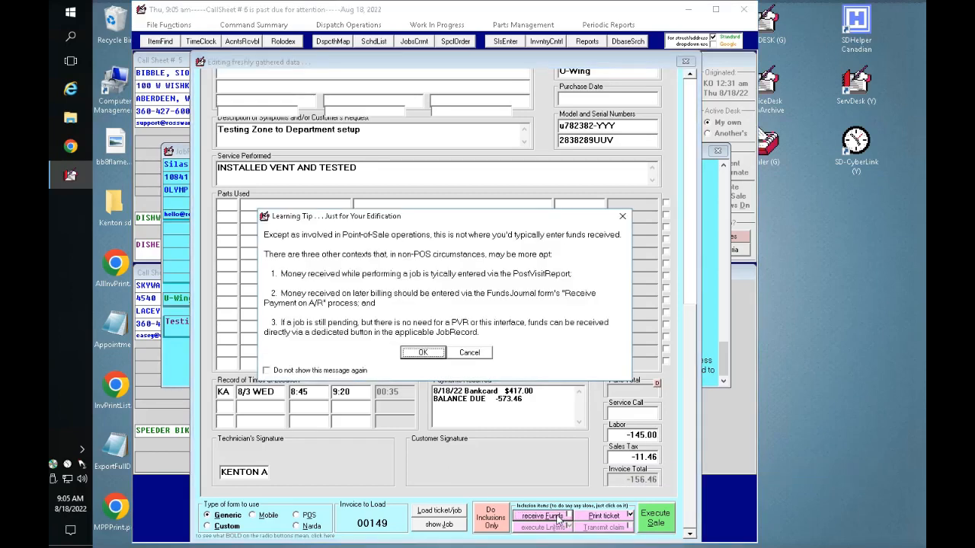
click(421, 353)
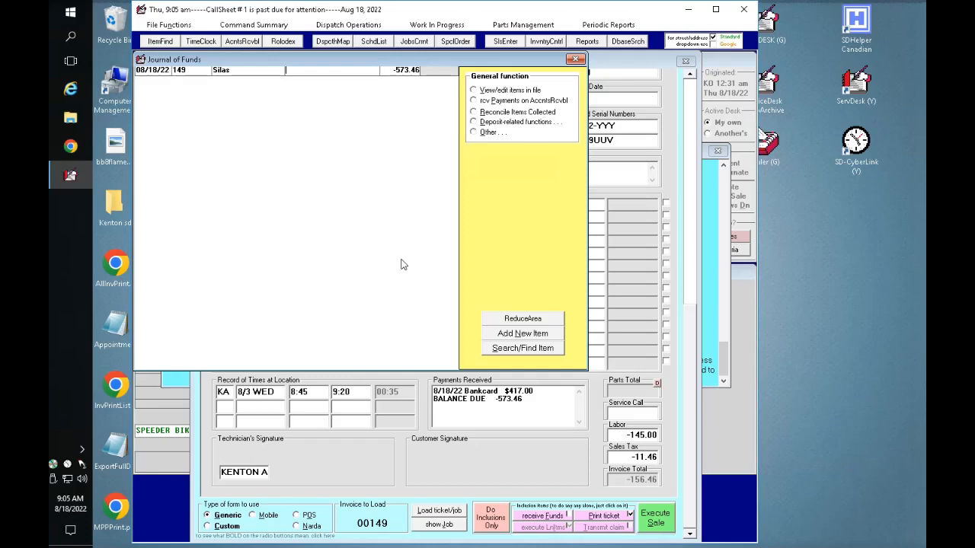
text(Check # 1120)
Set the funds entry's amount to -156.46, save it and have the AfterNote attached to the archived job.
click(398, 70)
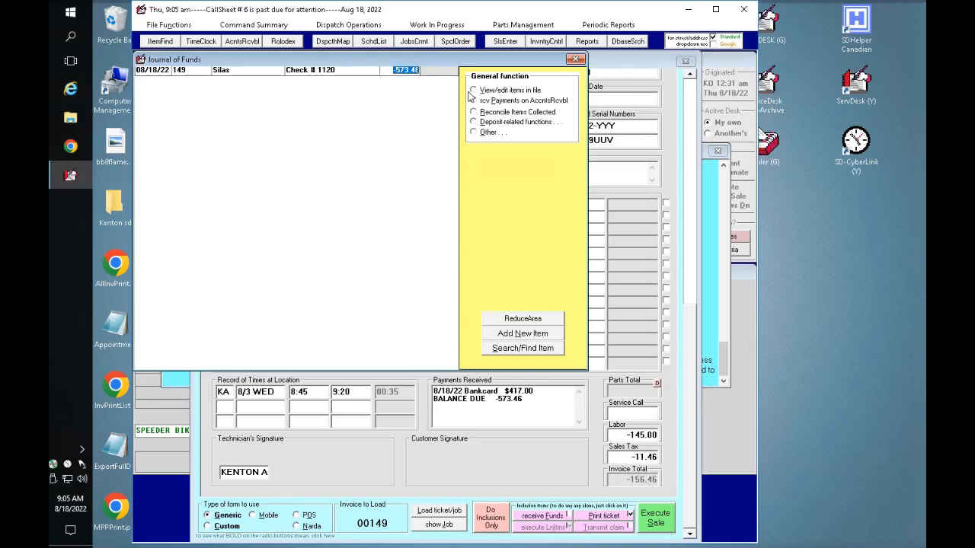
key(BackSpace)
text(-15)
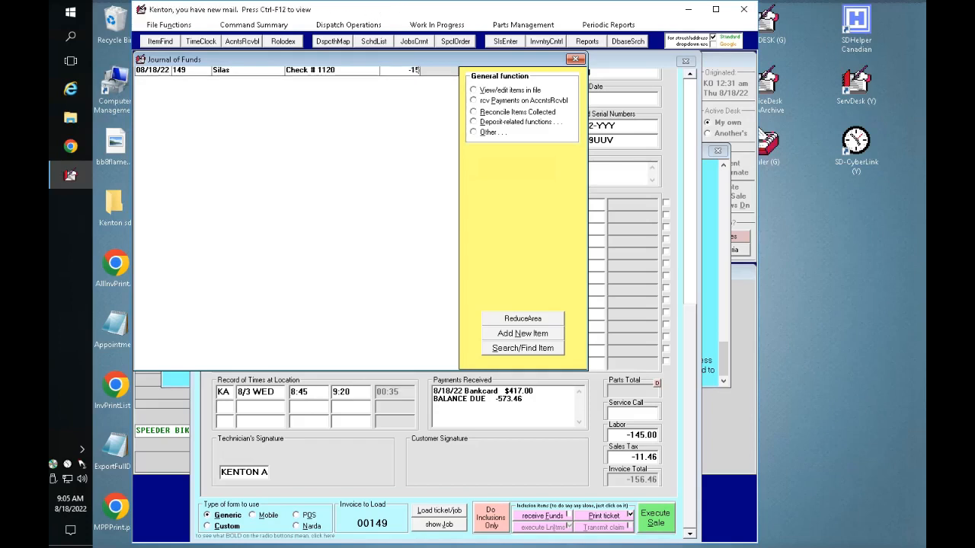
text(6)
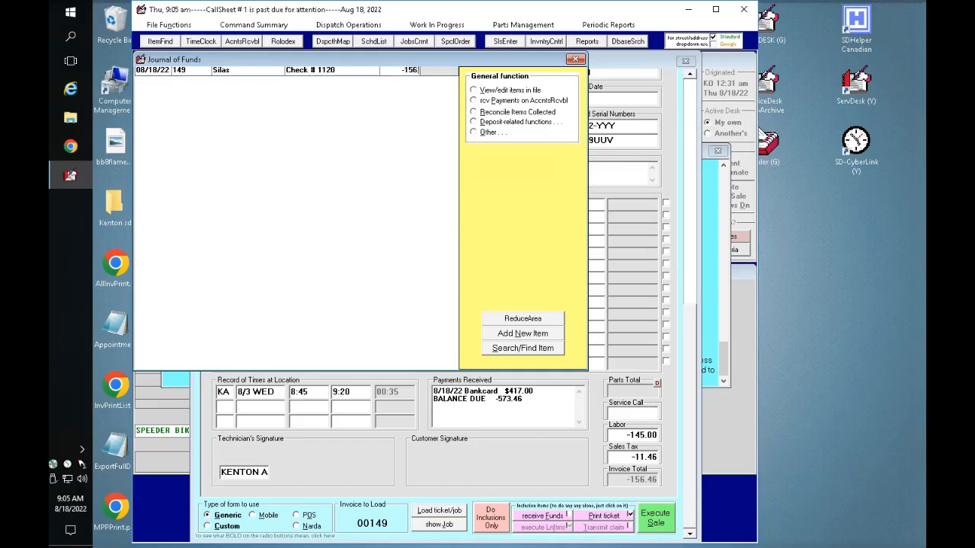
text(.46)
key(Return)
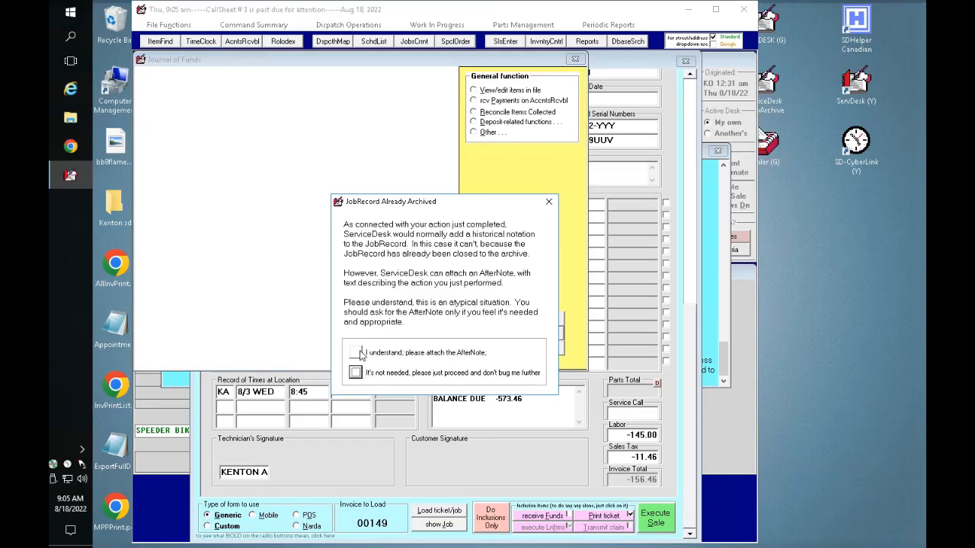
click(356, 353)
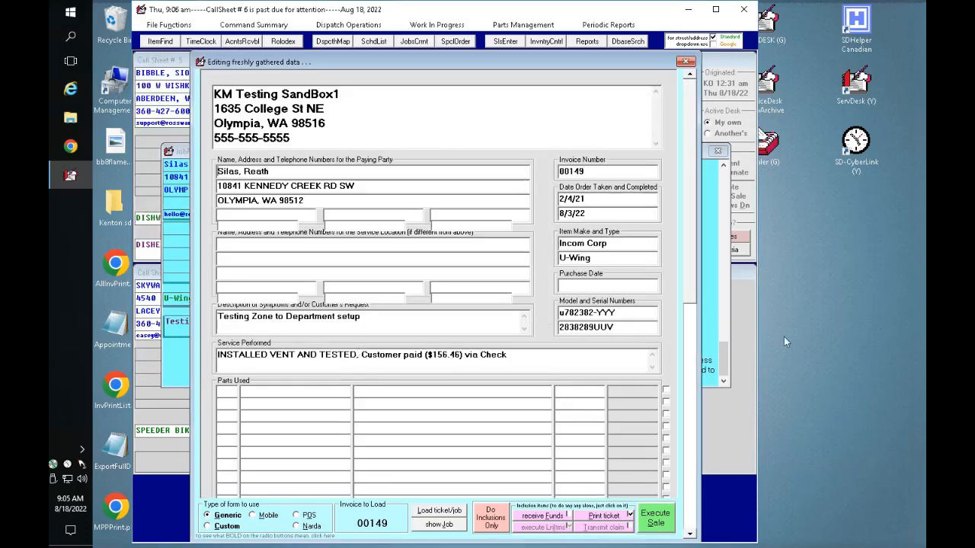
click(706, 188)
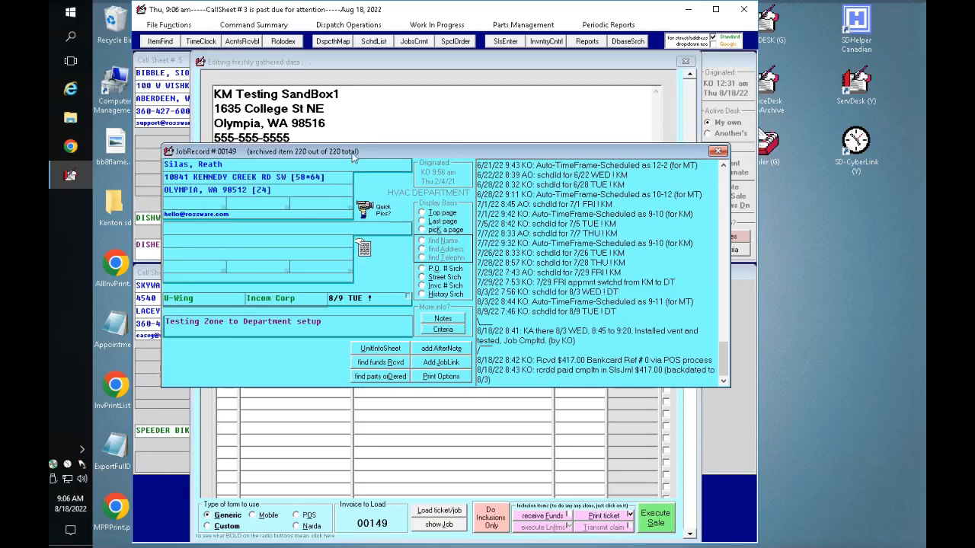
click(361, 85)
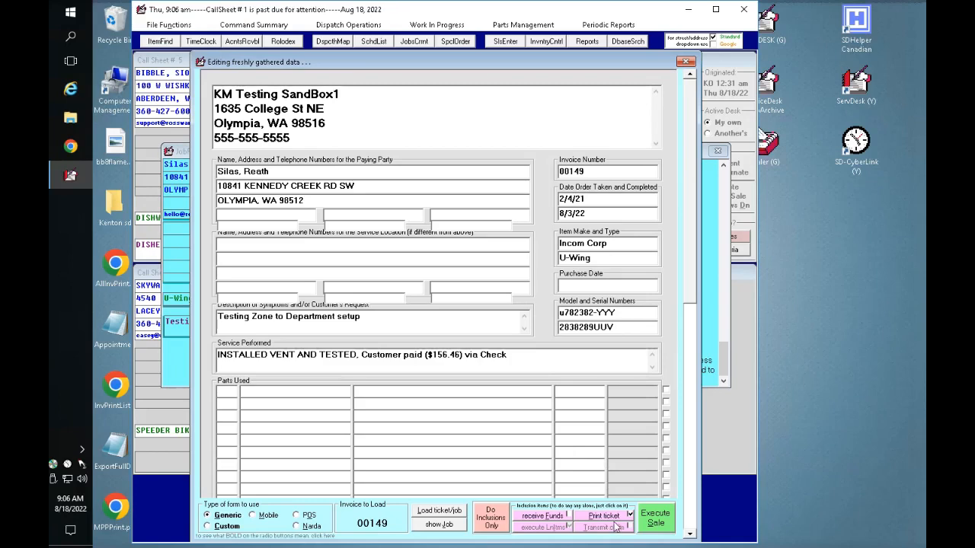
Remove the Bankcard and BALANCE DUE lines from Payments Received, keeping only the check refund line.
scroll(555, 386, down, 3)
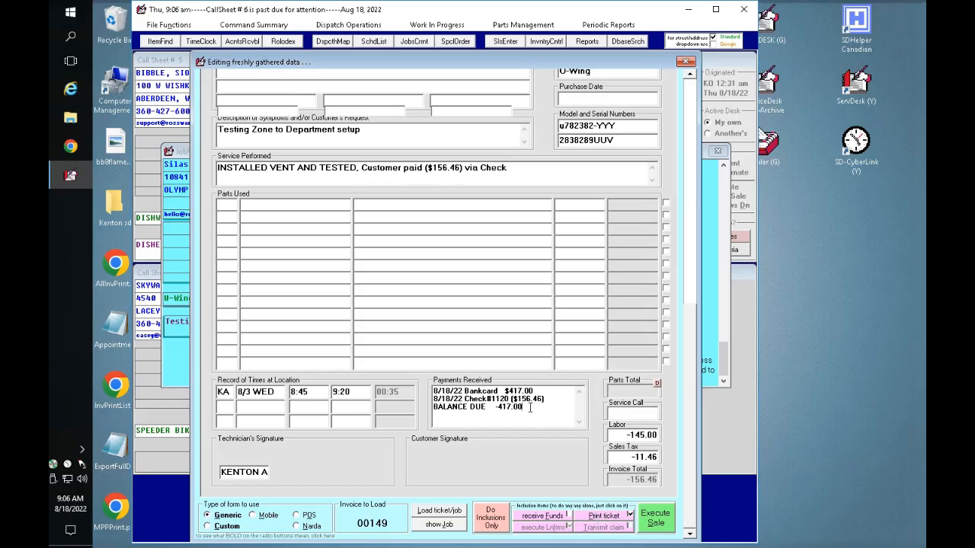
drag(530, 407, 418, 409)
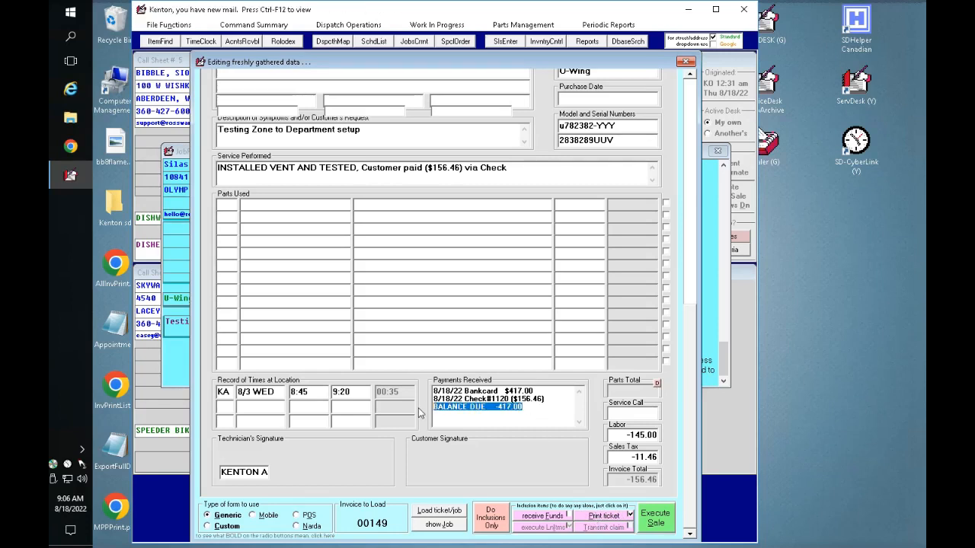
click(448, 408)
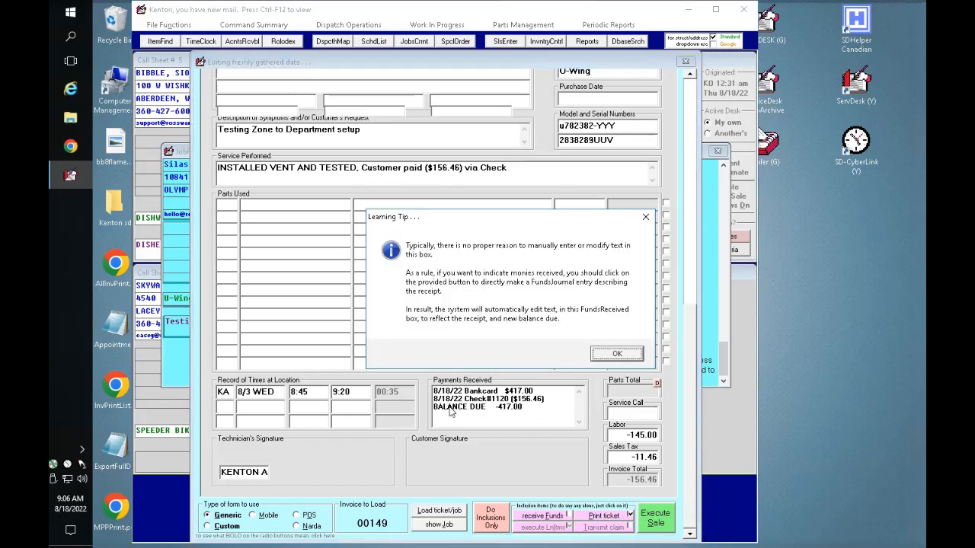
click(616, 354)
drag(512, 385, 413, 377)
key(BackSpace)
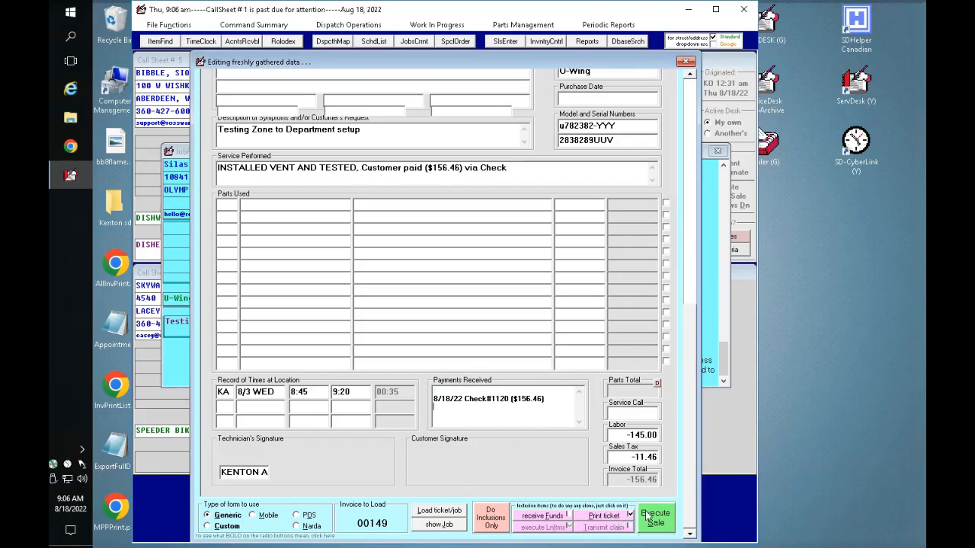
Execute the sale, e-mail the printed ticket with the message "Please see the attachment for refund." and attach the AfterNote.
click(653, 518)
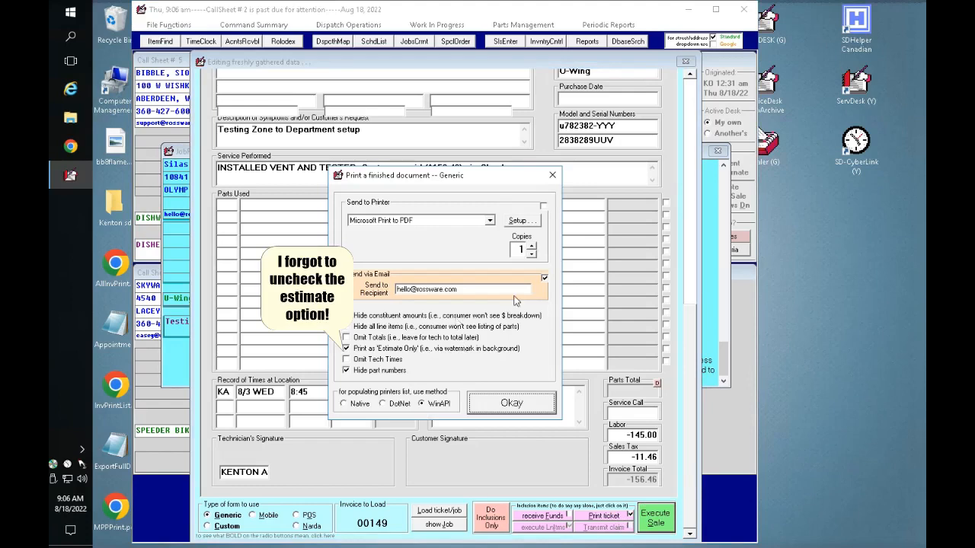
click(493, 405)
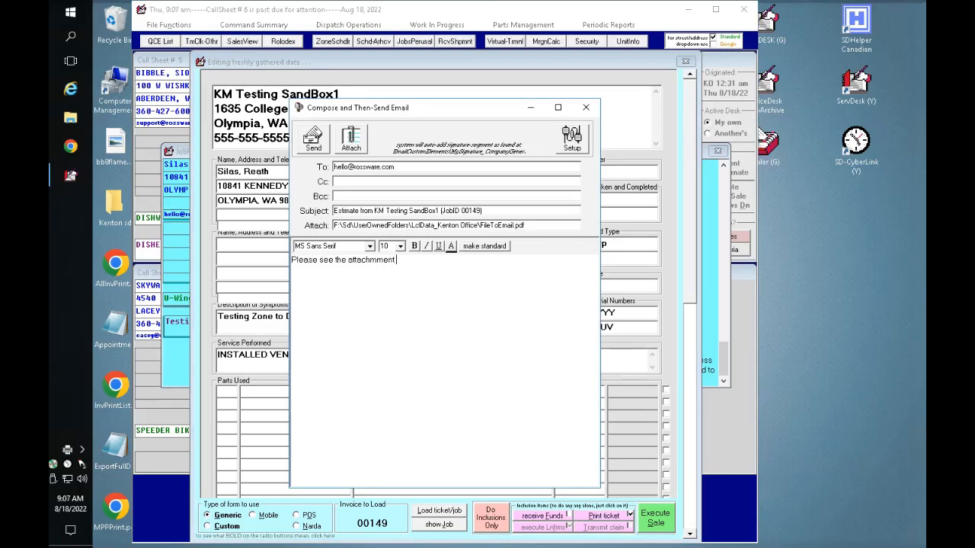
text(r refun)
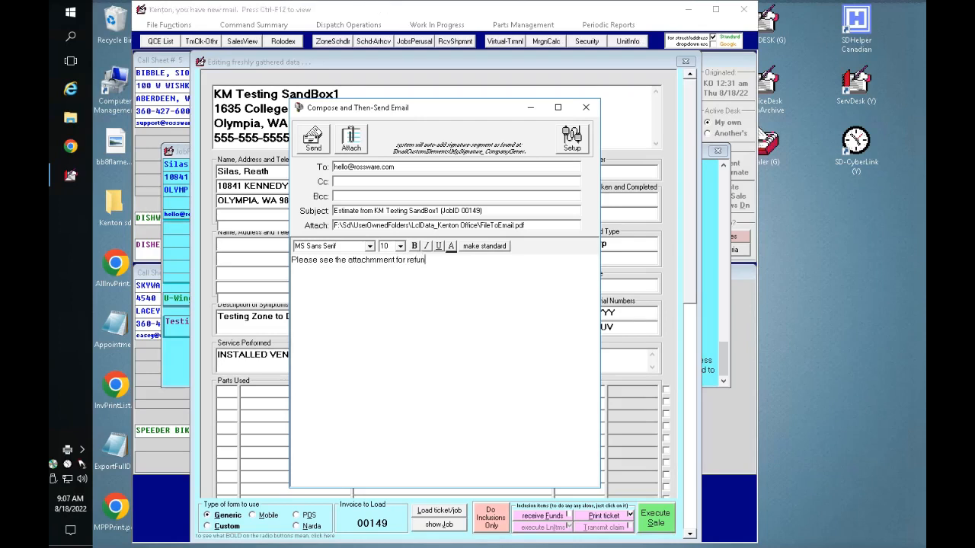
text(d.)
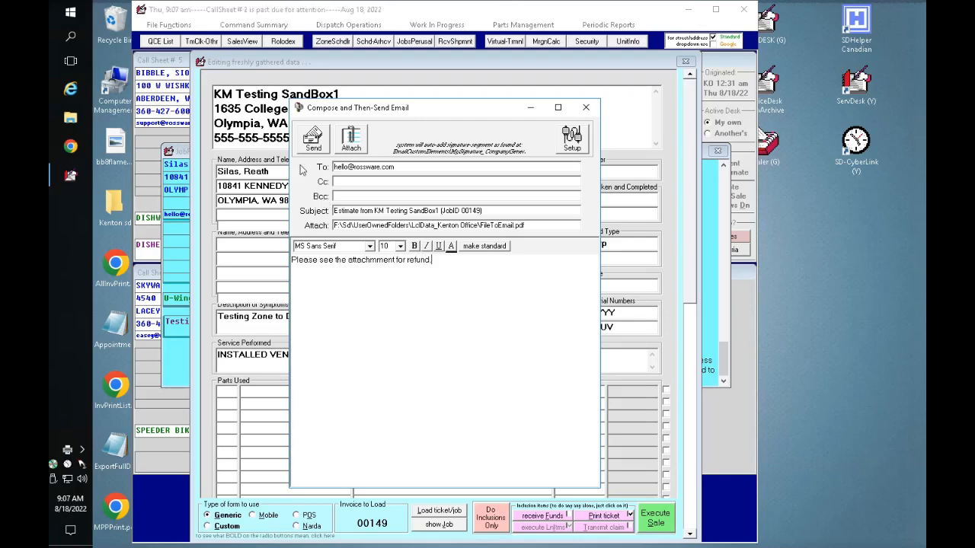
click(313, 142)
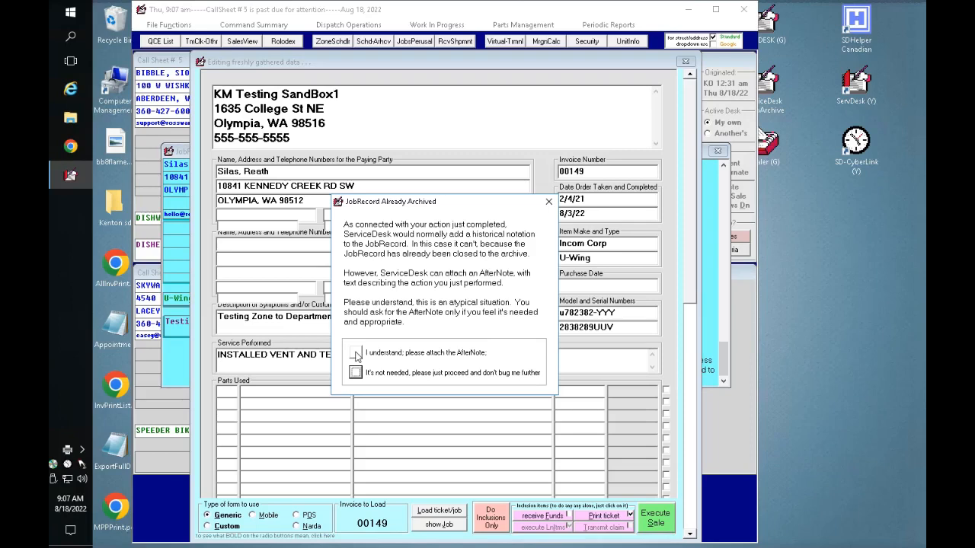
click(356, 353)
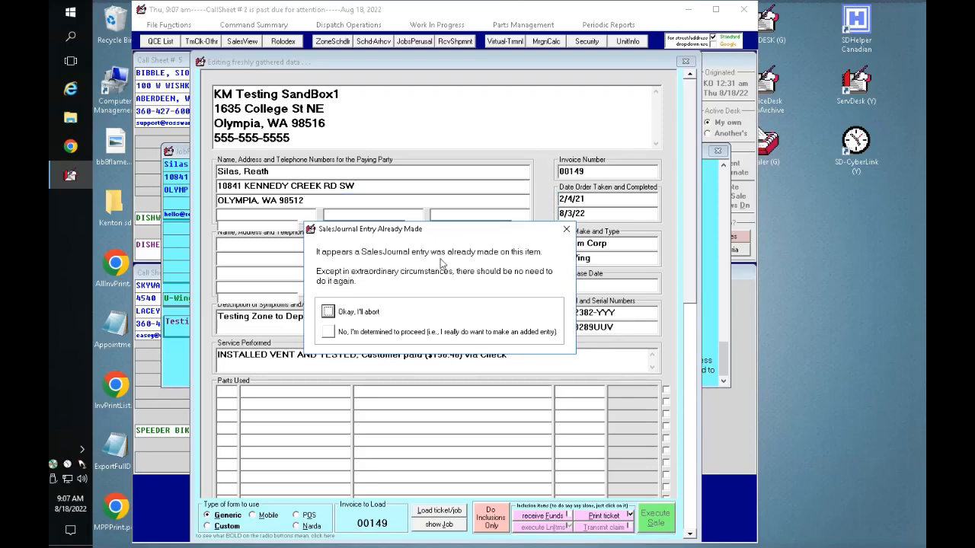
Proceed with an added SalesJournal entry for the invoice and turn off its altered-date status.
click(328, 333)
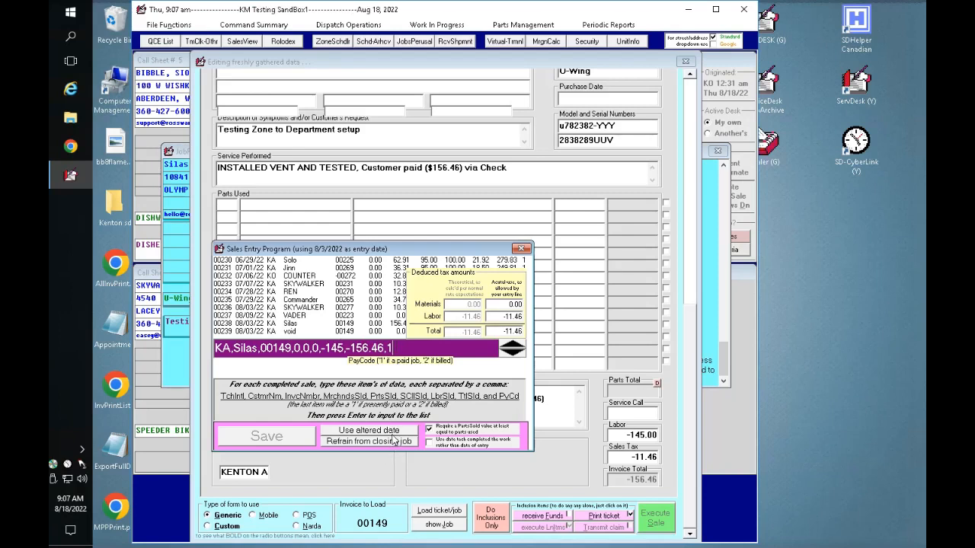
click(395, 435)
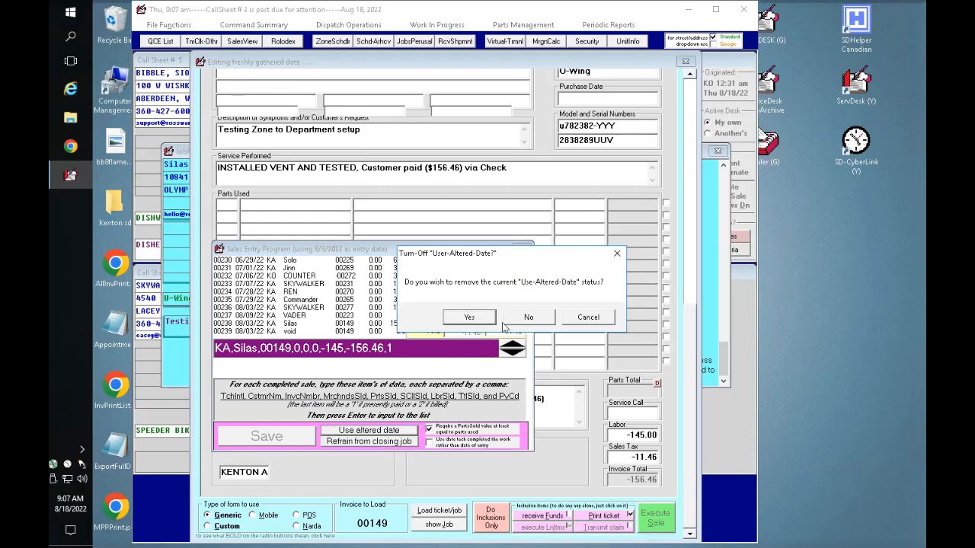
click(469, 318)
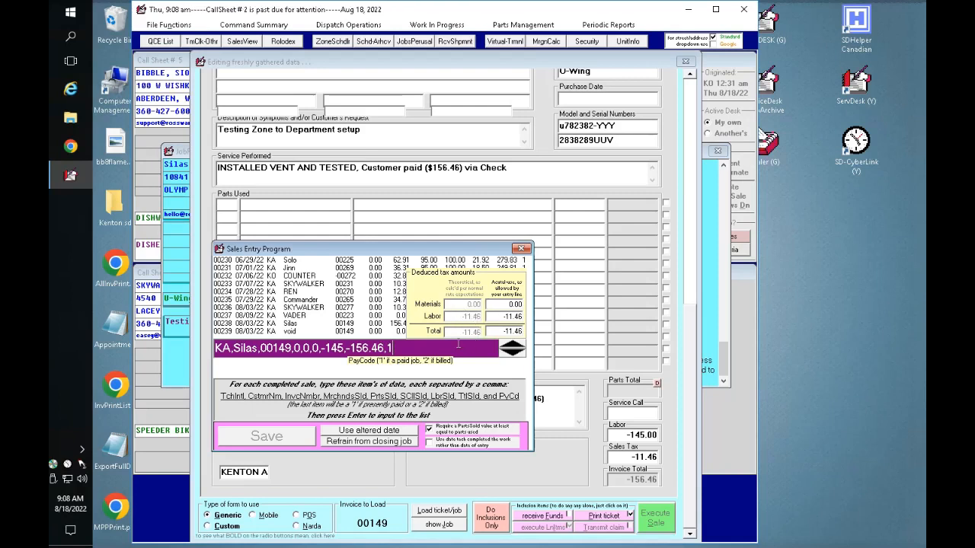
Submit the -156.46 sales entry, proceeding despite the parts-cost conflict and archived invoice, and enter the master password and the second security password.
key(Return)
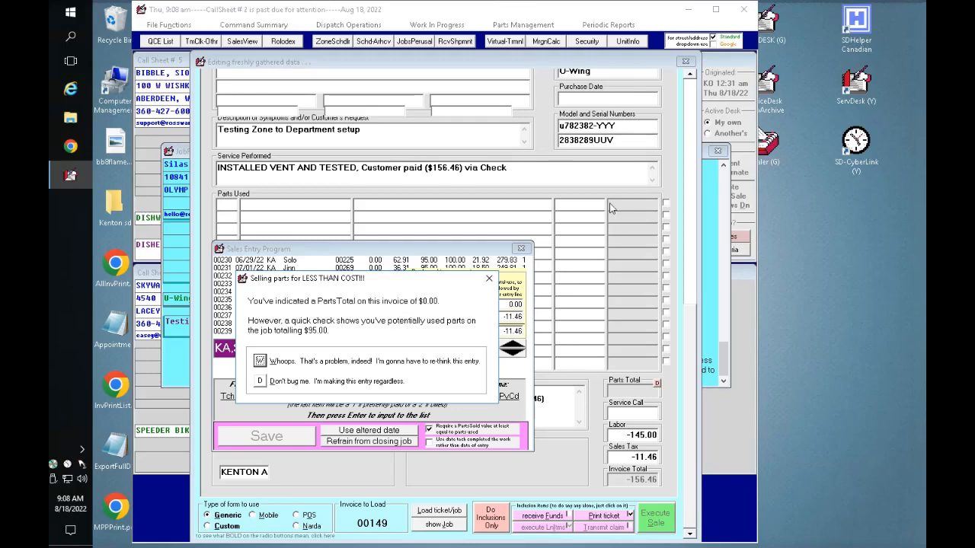
click(260, 382)
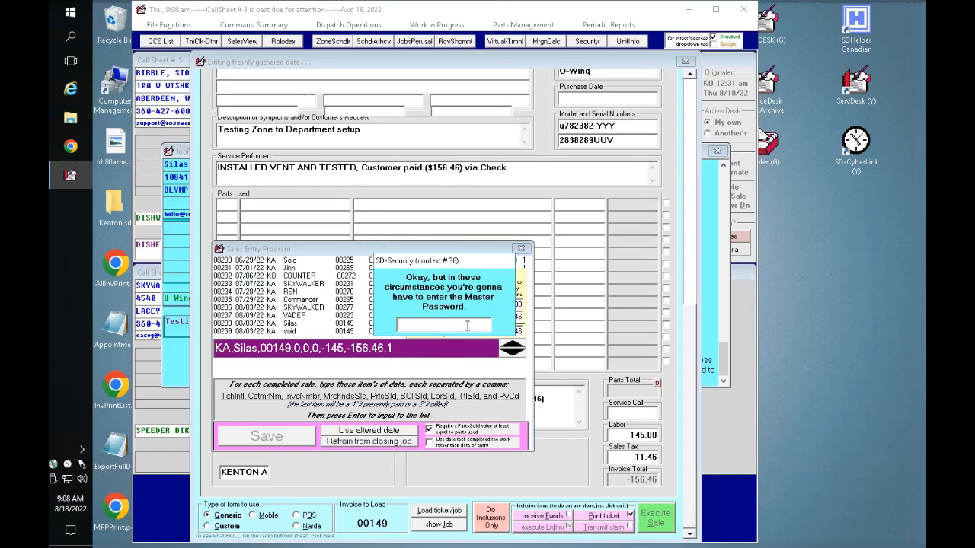
text(**)
key(Return)
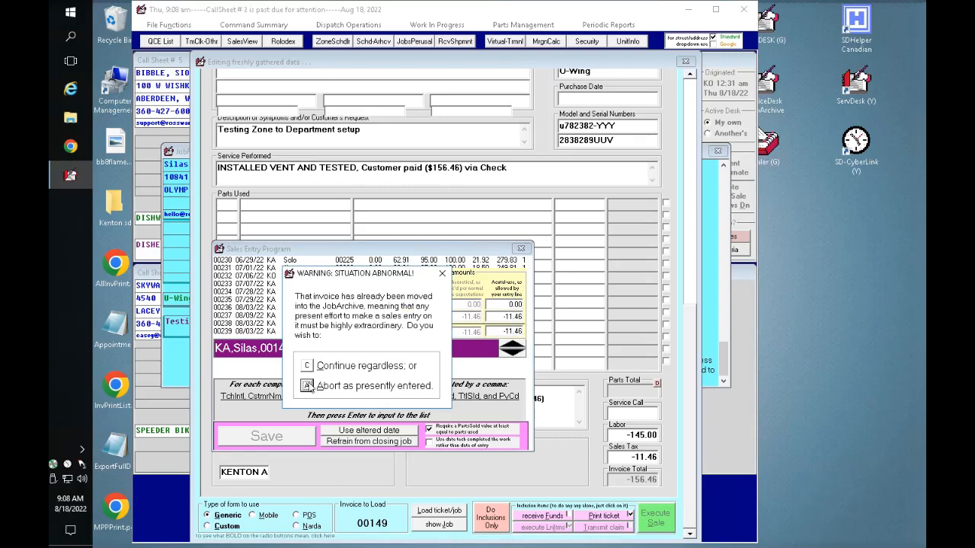
click(307, 366)
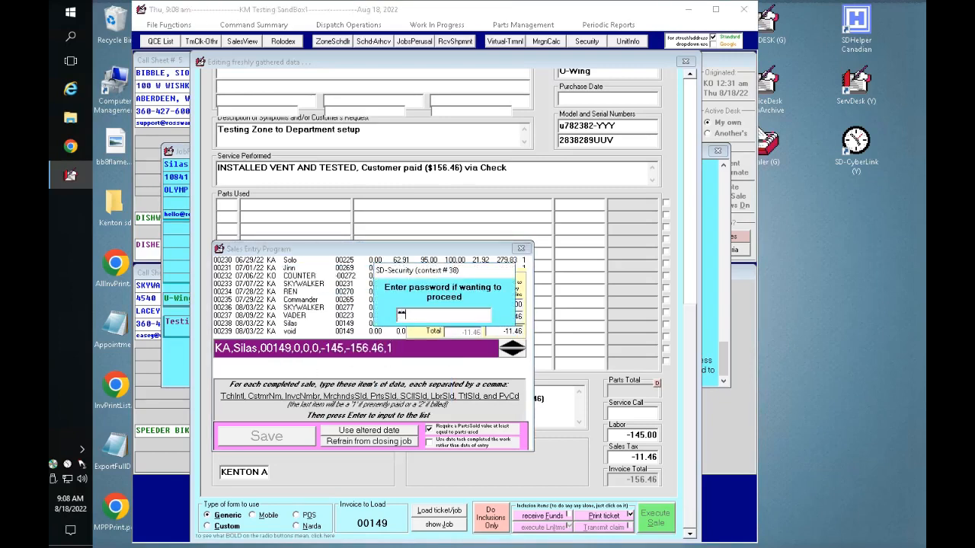
key(Return)
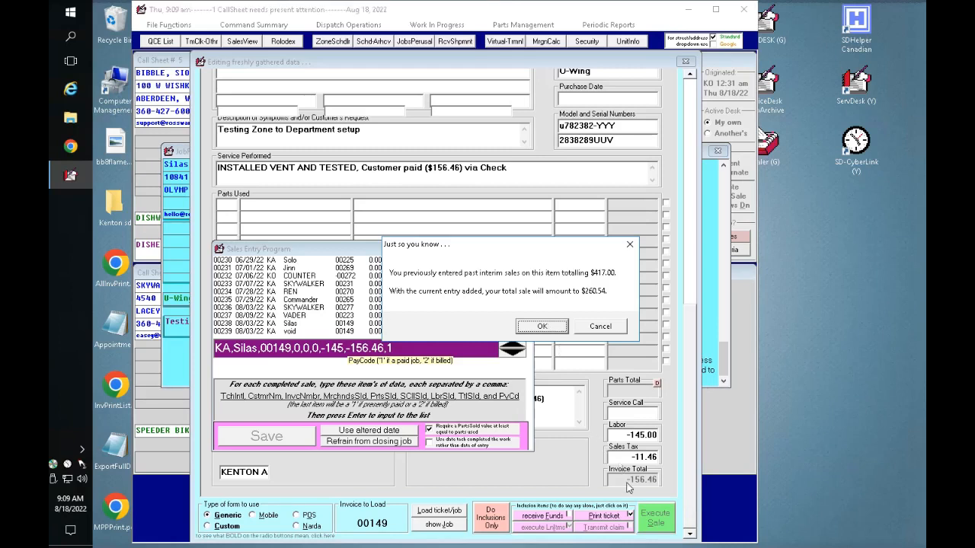
Accept the revised sales total, have the AfterNote attached to the archived job, and close the invoice form.
click(542, 326)
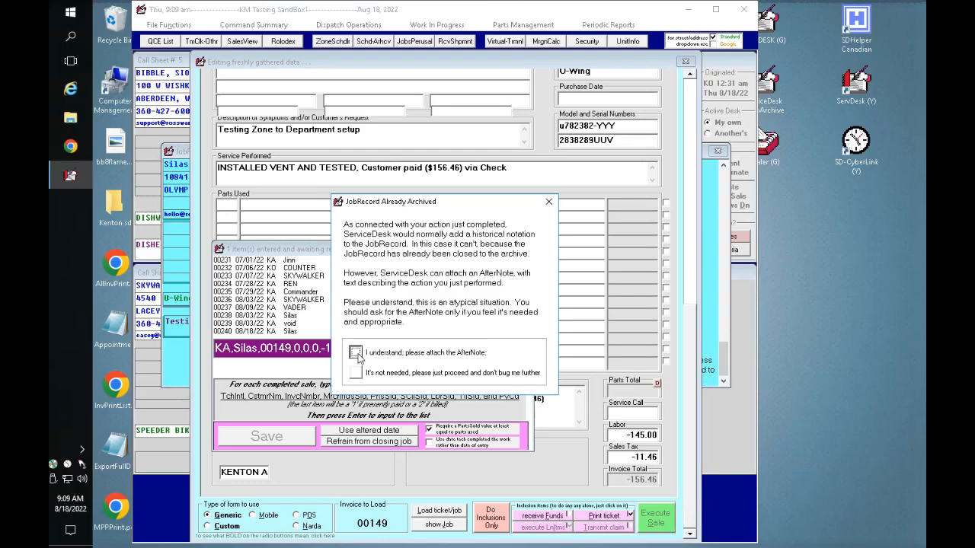
click(355, 353)
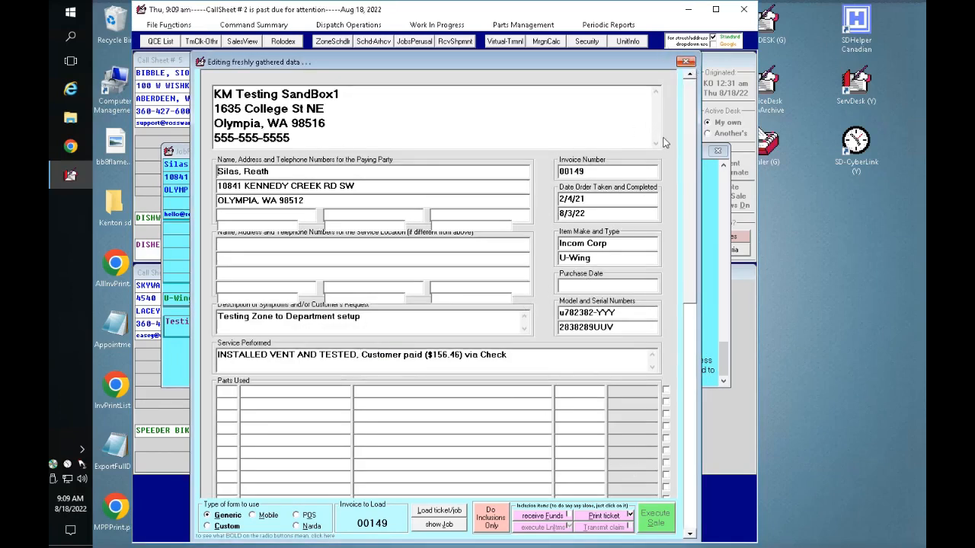
click(686, 62)
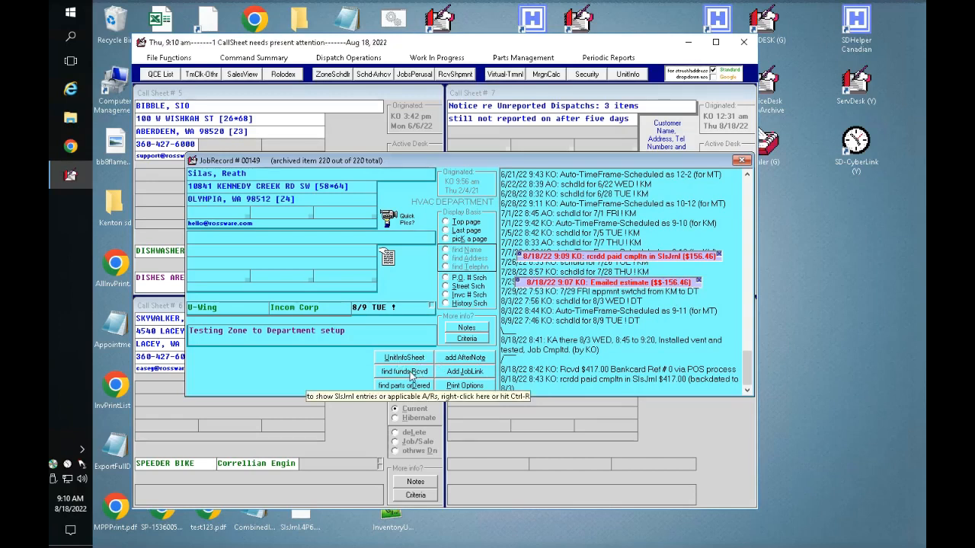
Review the job's received funds in the Journal of Funds and its connected SalesJournal entries, closing each journal.
click(410, 372)
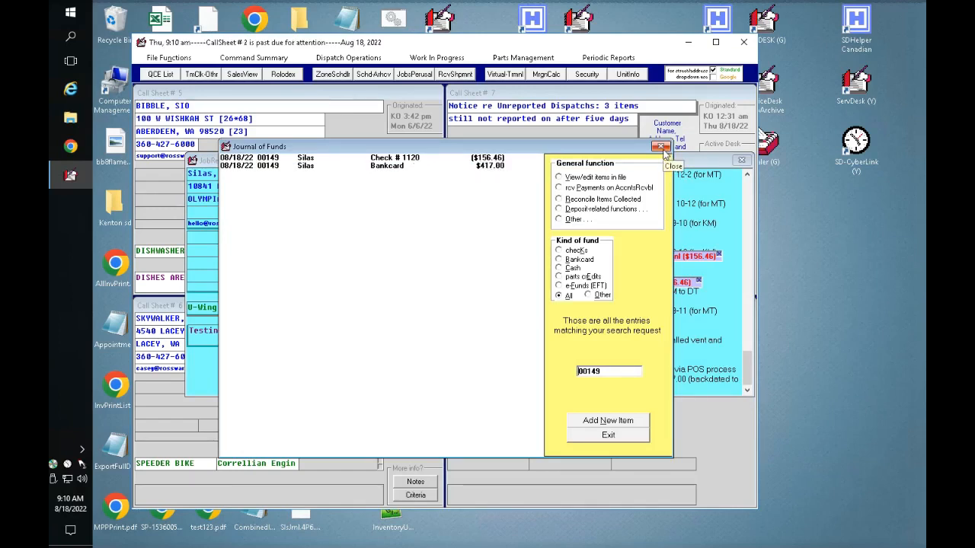
click(661, 147)
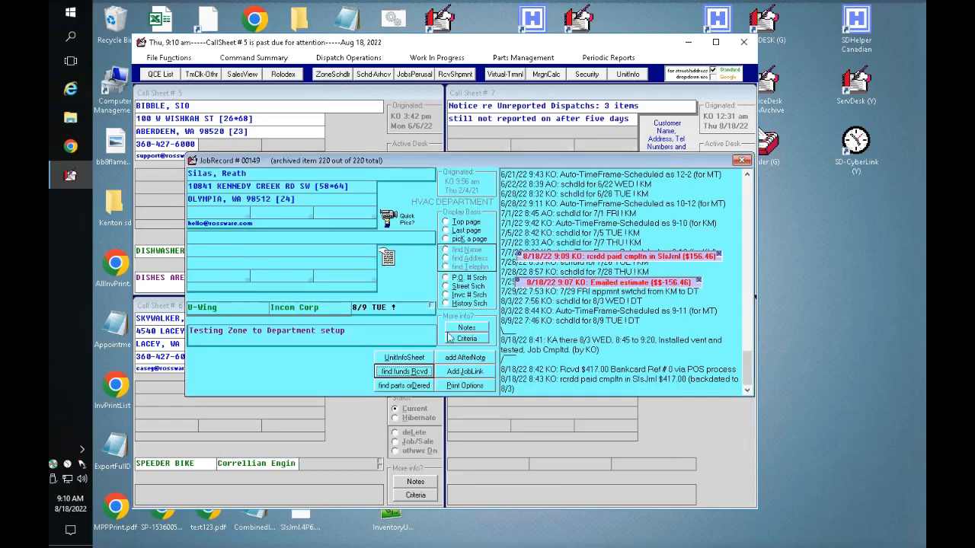
click(394, 370)
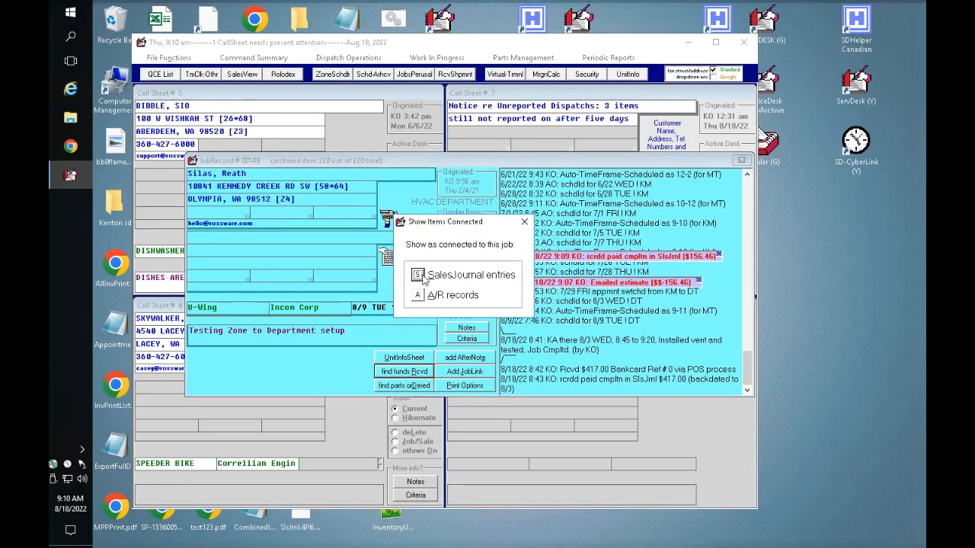
click(419, 276)
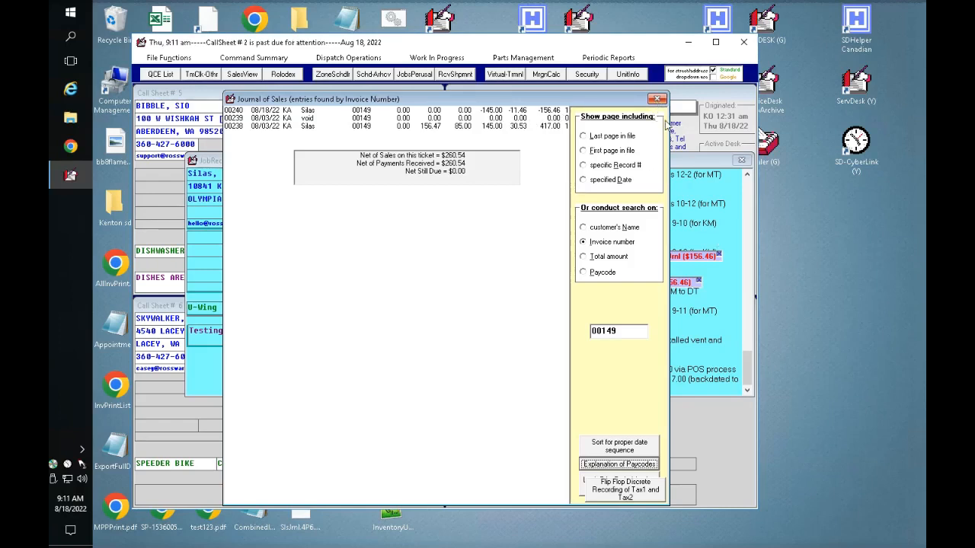
click(657, 99)
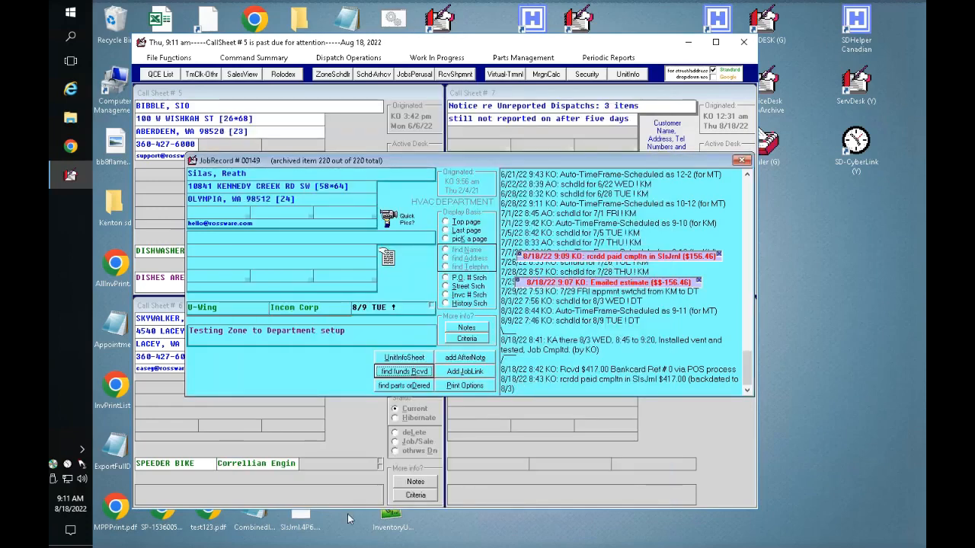